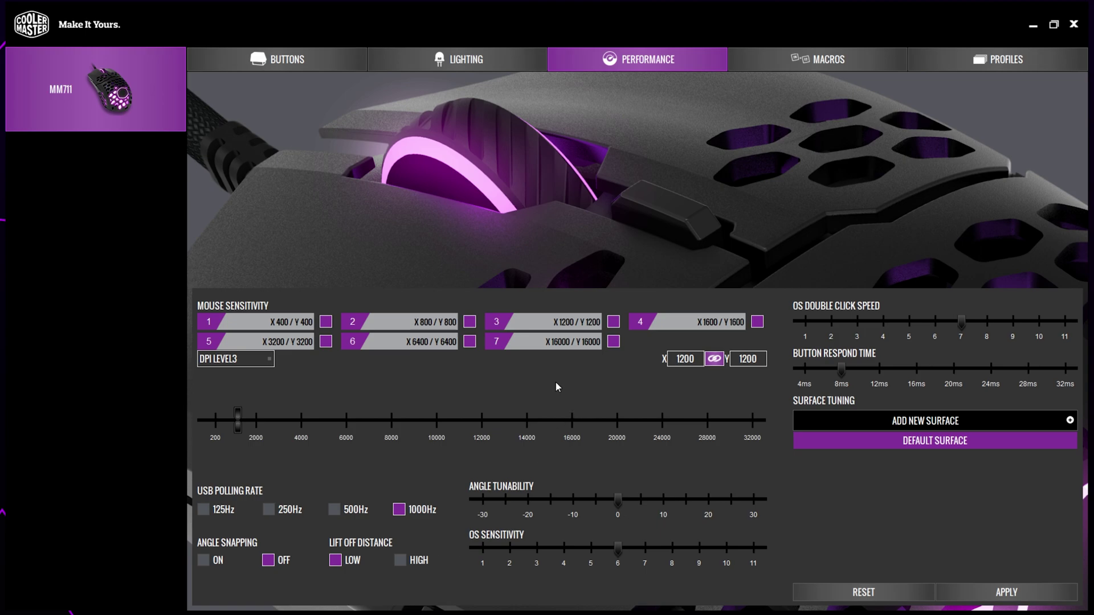
Step: Switch the MM711 lighting to breathing mode with the LED speed at the middle tick
left_click(472, 64)
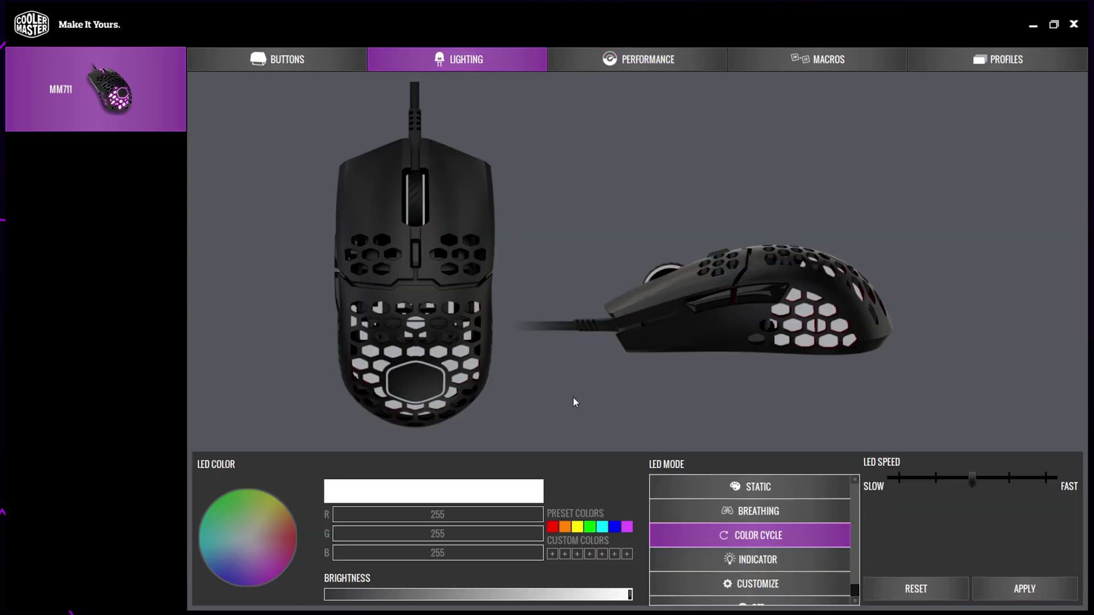
left_click(762, 519)
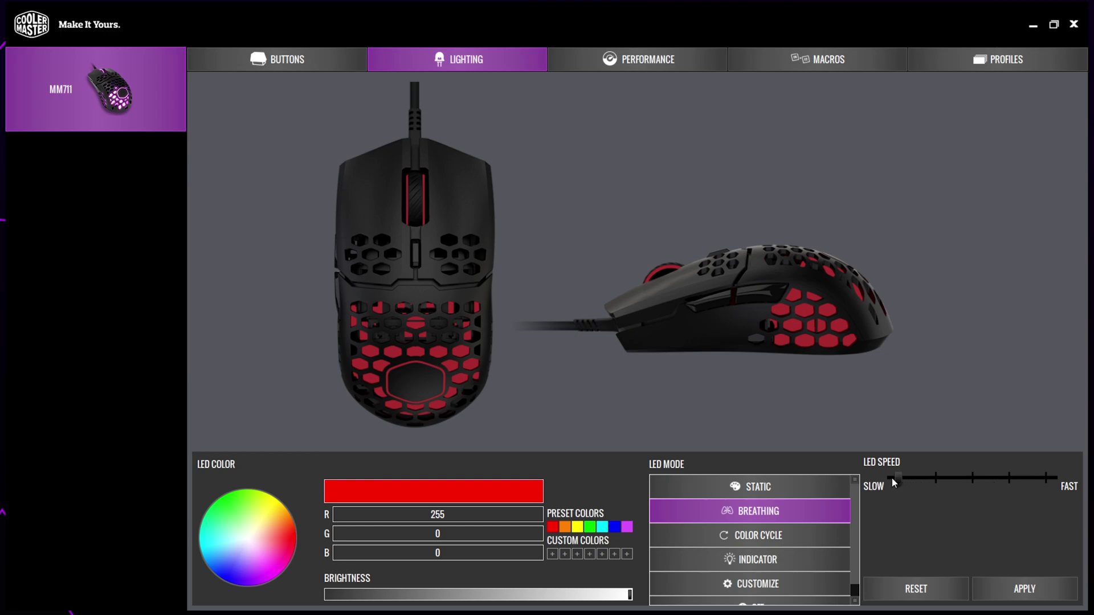
left_click_drag(897, 479, 969, 481)
Step: Try the orange, yellow and cyan LED colour presets
left_click(564, 528)
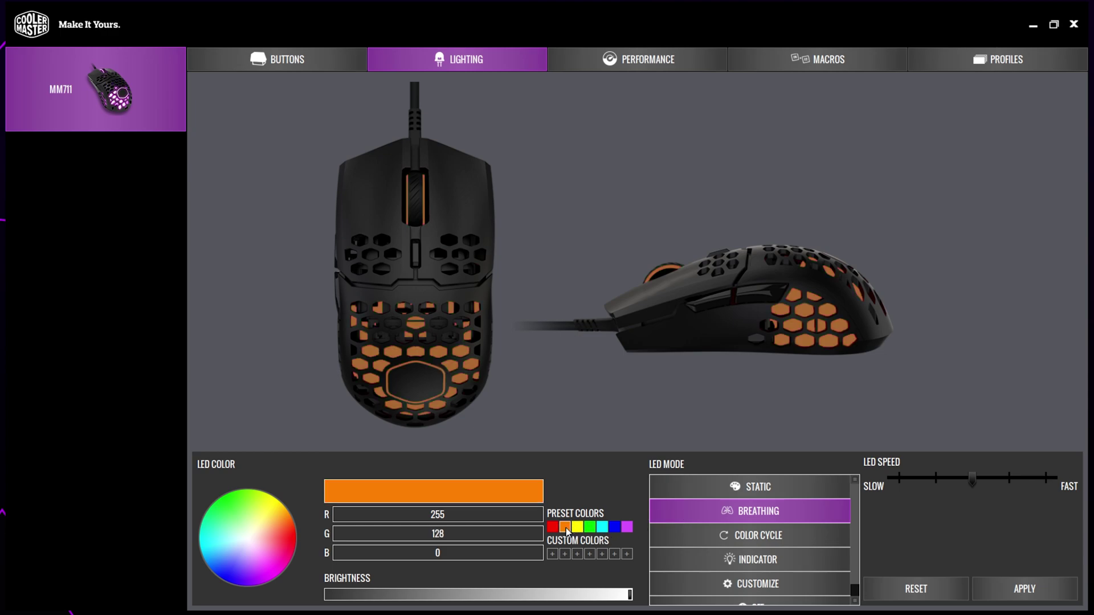
left_click(581, 528)
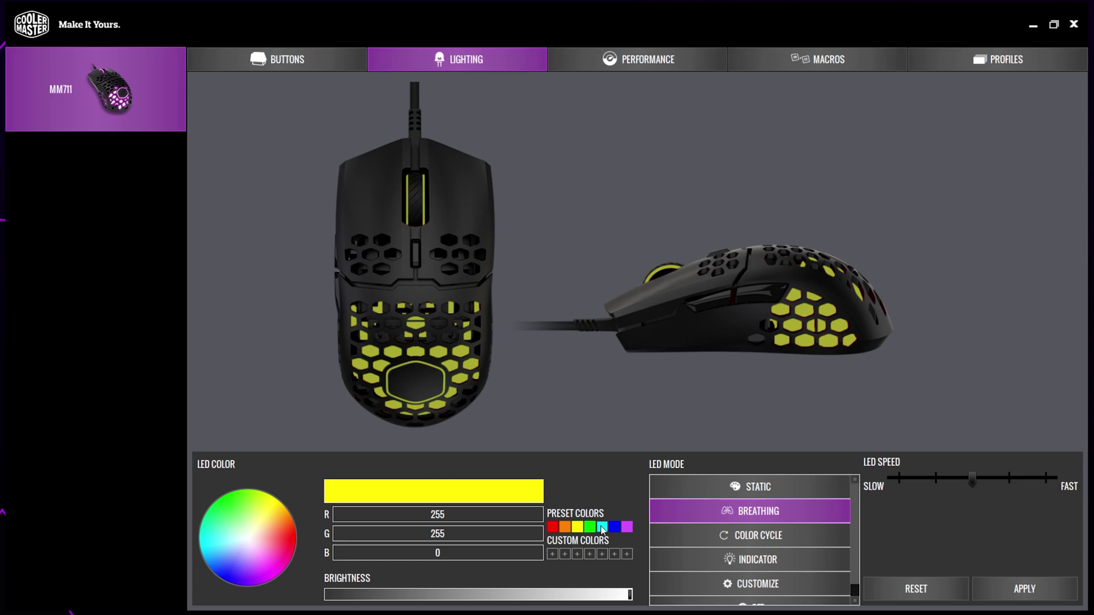
left_click(601, 527)
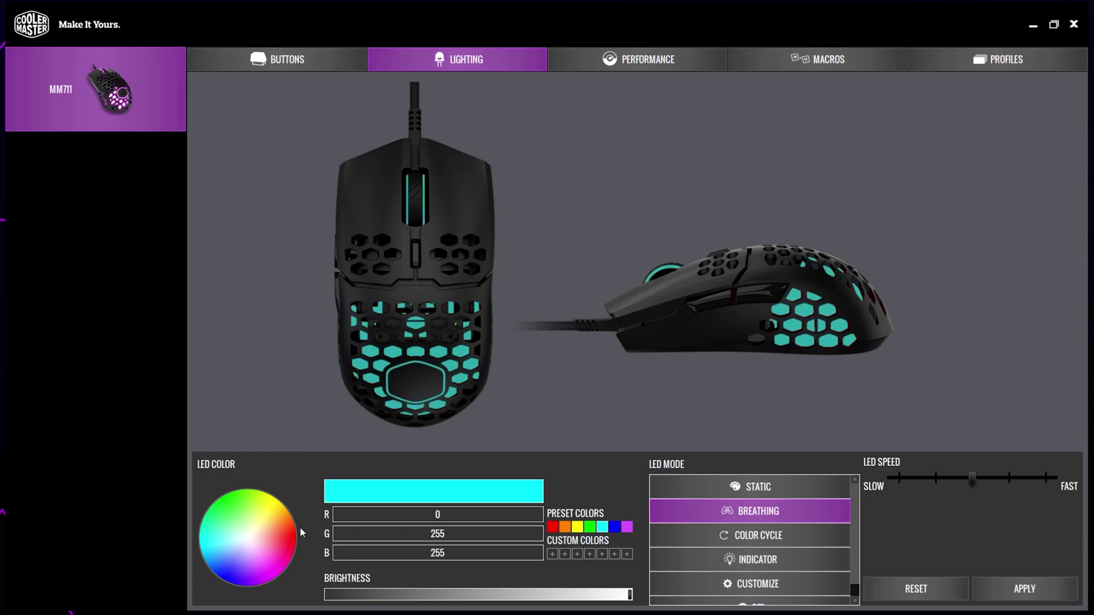
Step: Move the colour wheel selector toward a deep blue custom colour
left_click_drag(296, 526, 264, 508)
mouse_move(265, 509)
left_mouse_down()
mouse_move(224, 569)
mouse_move(242, 571)
mouse_move(276, 539)
left_mouse_up()
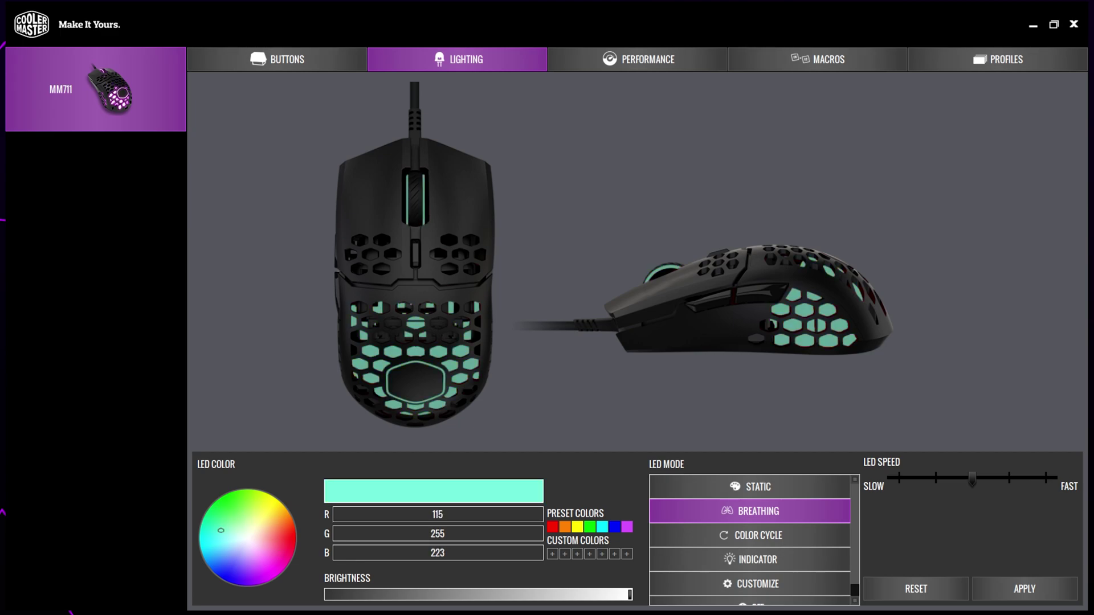
mouse_move(276, 538)
left_mouse_down()
mouse_move(222, 568)
mouse_move(238, 570)
left_mouse_up()
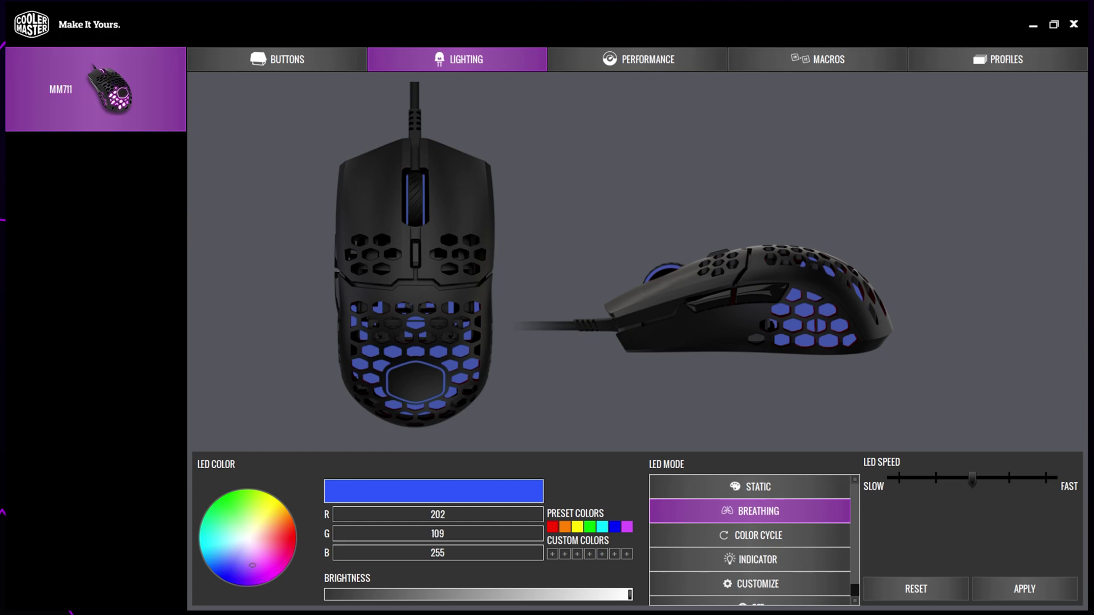
Step: Fine-tune the breathing colour to blue 46/88/255 with LED brightness at maximum
mouse_move(239, 569)
left_mouse_down()
mouse_move(255, 562)
mouse_move(221, 568)
left_mouse_up()
mouse_move(621, 601)
left_mouse_down()
mouse_move(513, 594)
mouse_move(634, 599)
left_mouse_up()
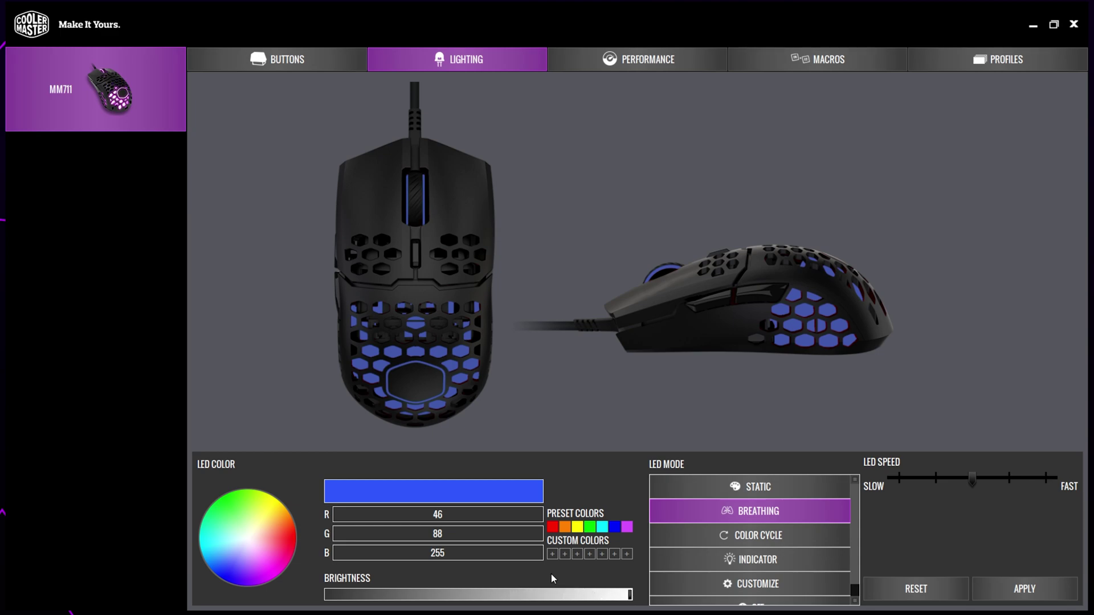